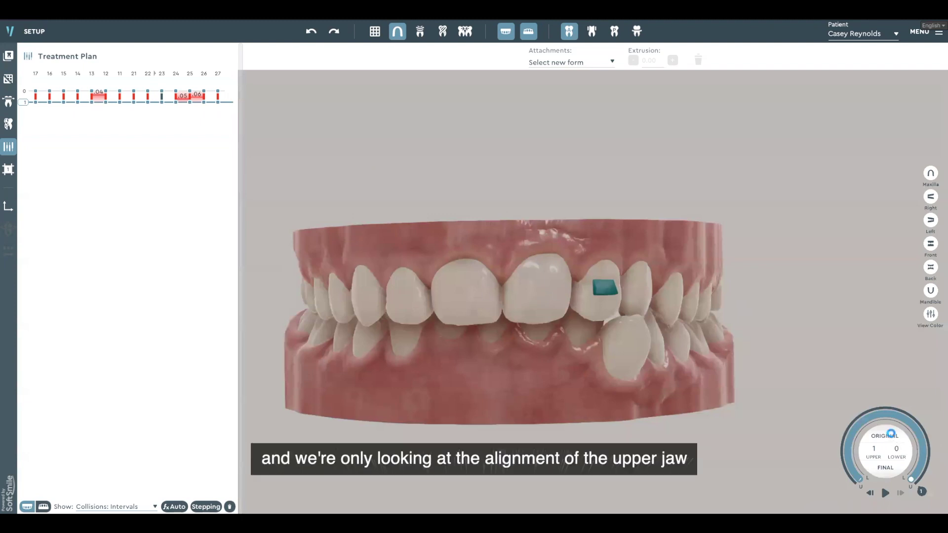
- Preview the upper jaw's original tooth positions, then return to the aligned final setup
left_click(893, 437)
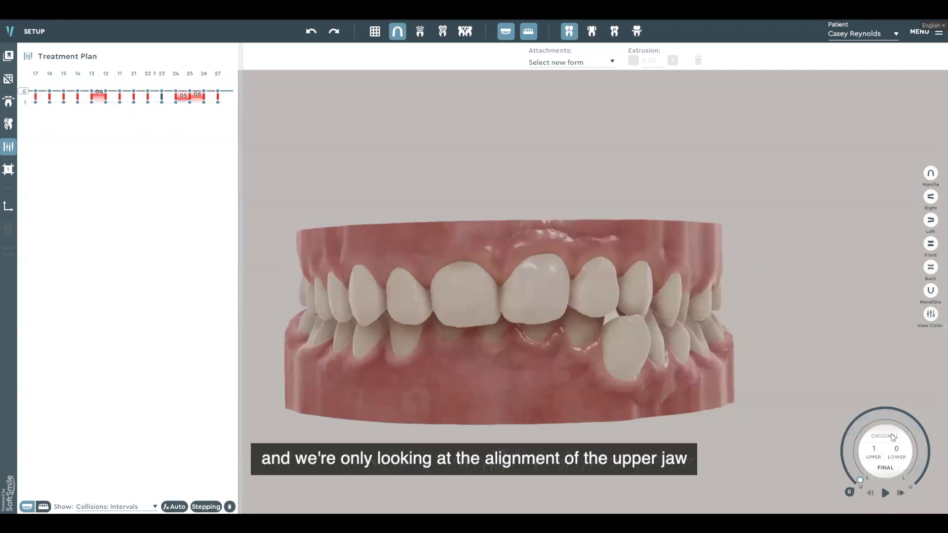
left_click(893, 436)
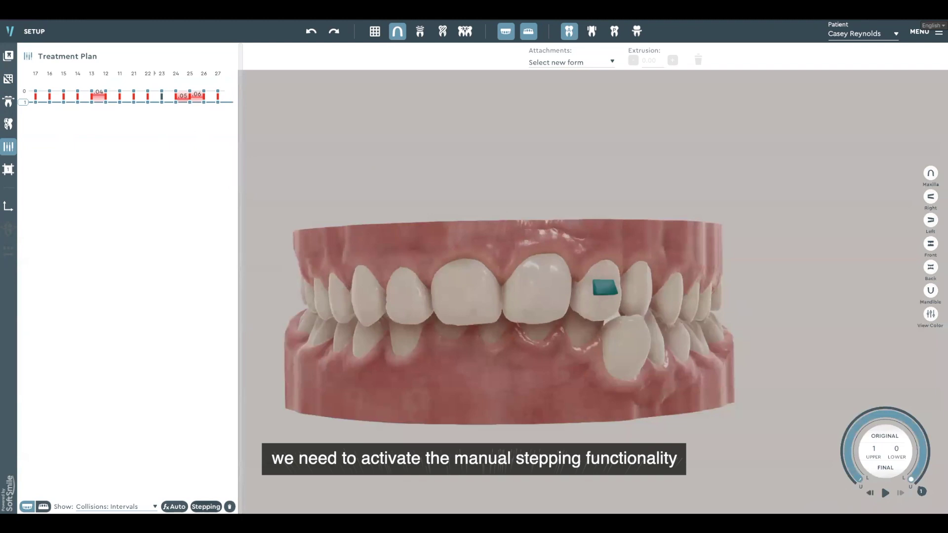
- Apply global manual stepping with a 0.15 mm extrusion speed, generating 15 upper stages
left_click(206, 507)
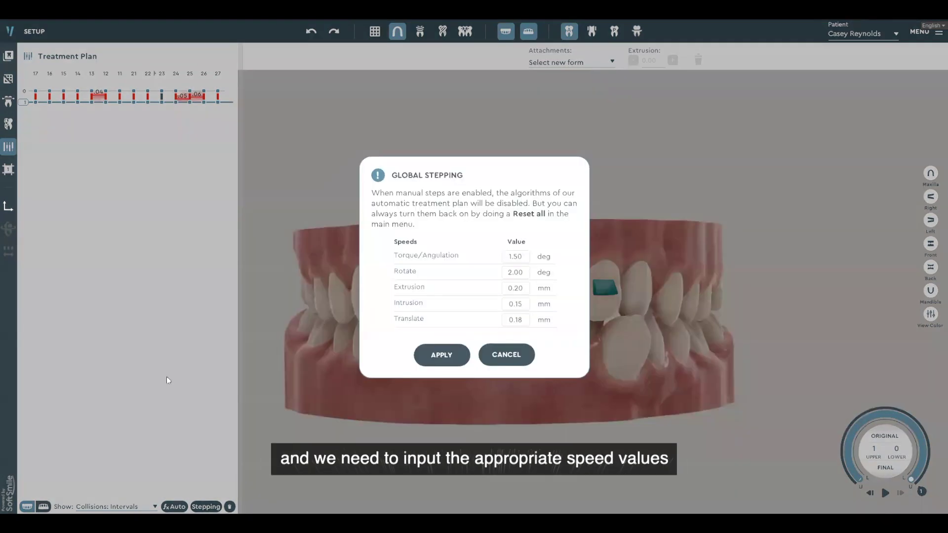
left_click(516, 289)
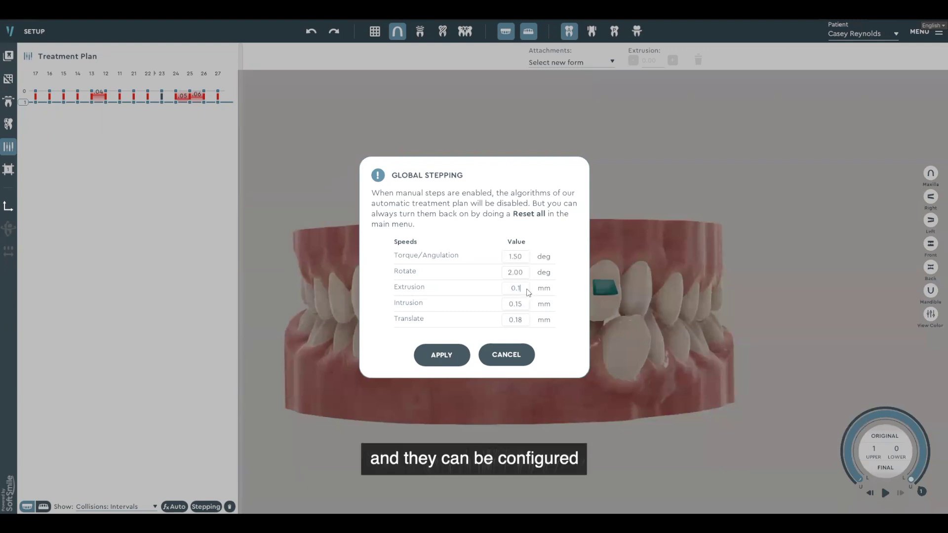
type("0.15")
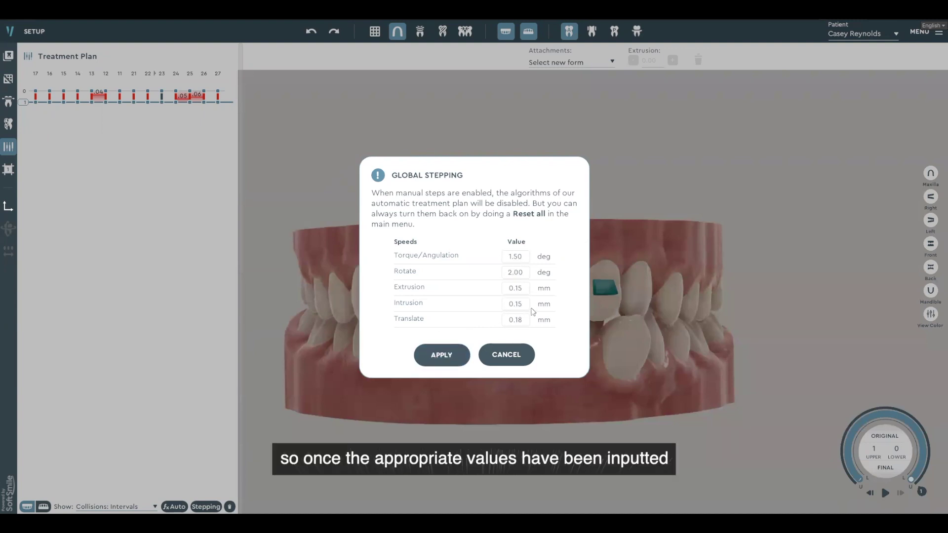
left_click(441, 356)
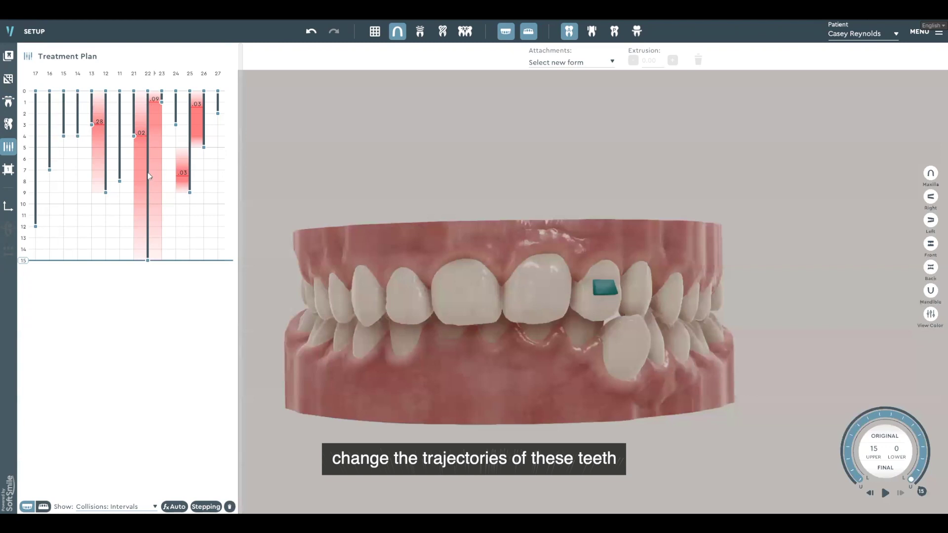
left_click_drag(487, 270, 420, 274)
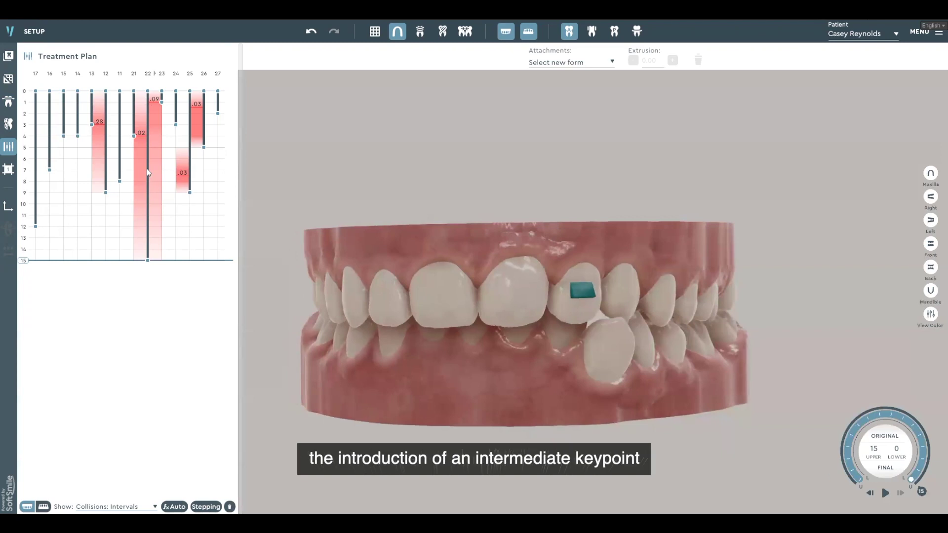
- Add a stage-7 keypoint on tooth 22 and move the tooth to a new position there
double_click(148, 173)
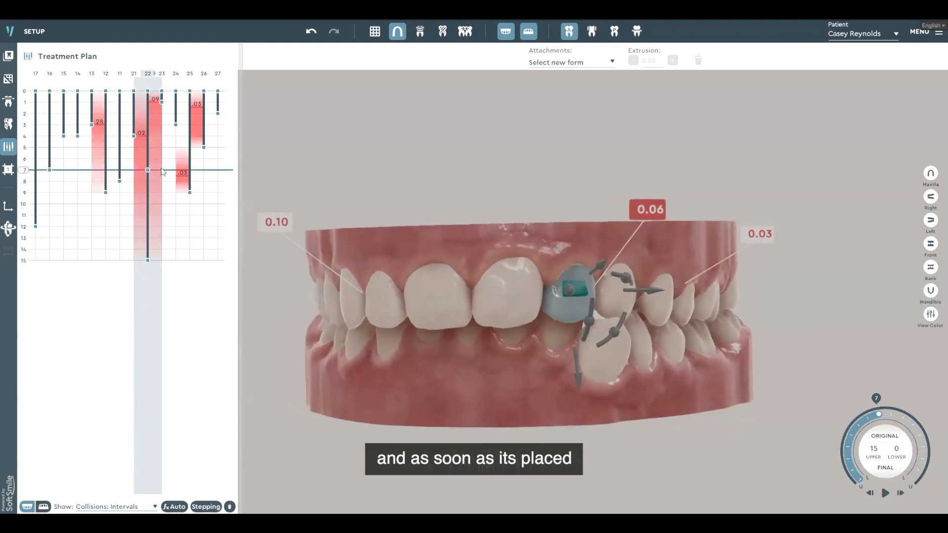
left_click(647, 289)
left_click_drag(603, 268, 625, 224)
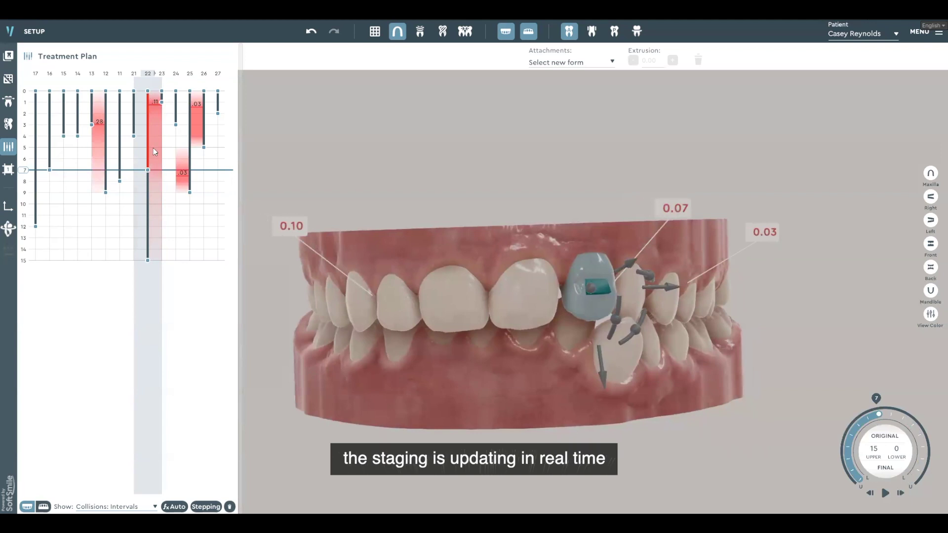
left_click(147, 171)
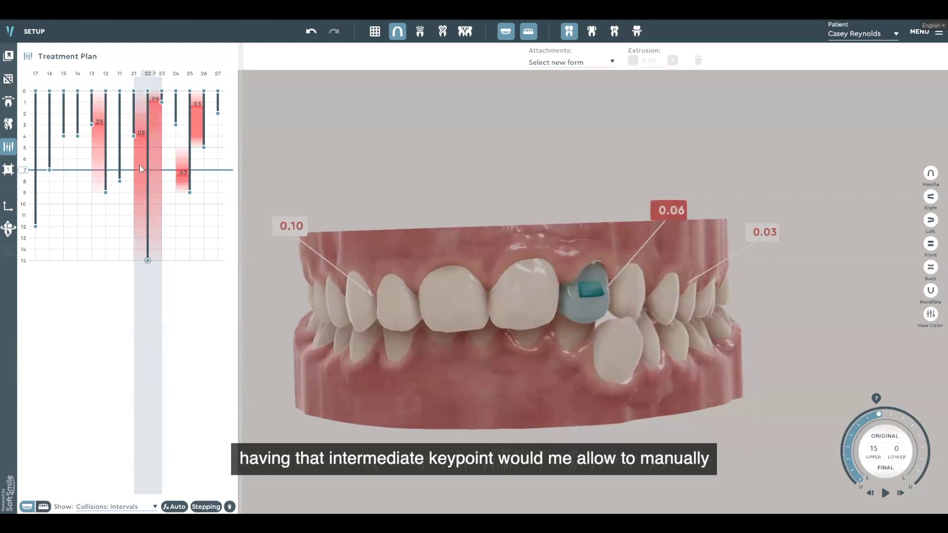
- Inspect the upper arch with tooth 21 selected, then move to final stage 15
left_click_drag(387, 228, 508, 303)
left_click(508, 304)
left_click_drag(437, 294, 462, 292)
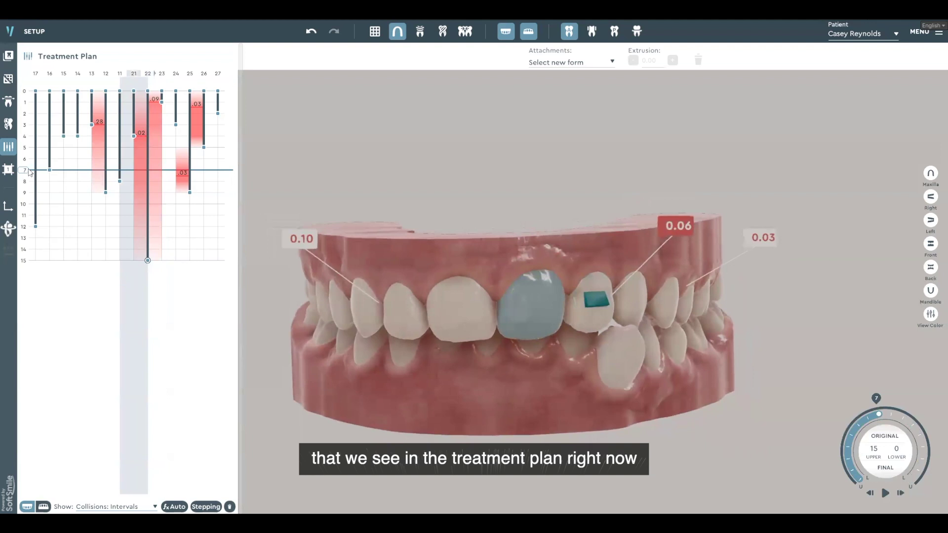
left_click_drag(21, 196, 23, 271)
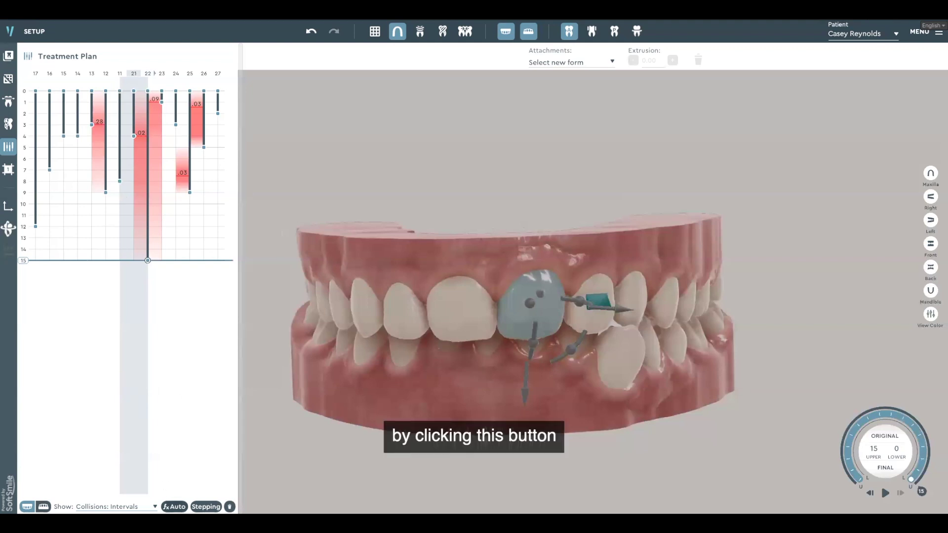
- Run Auto optimisation to extend the plan to 22 stages, then inspect the patient's left side
left_click(174, 506)
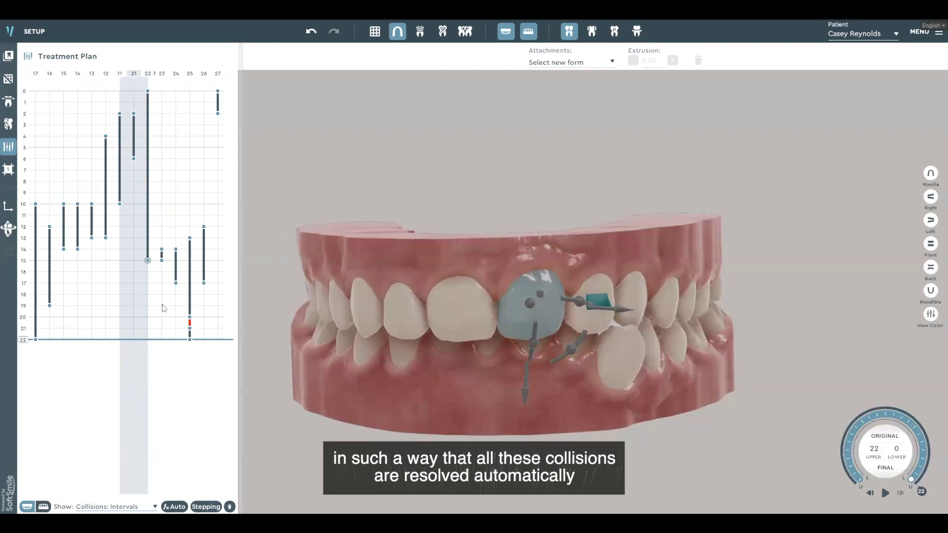
right_click_drag(520, 339, 331, 250)
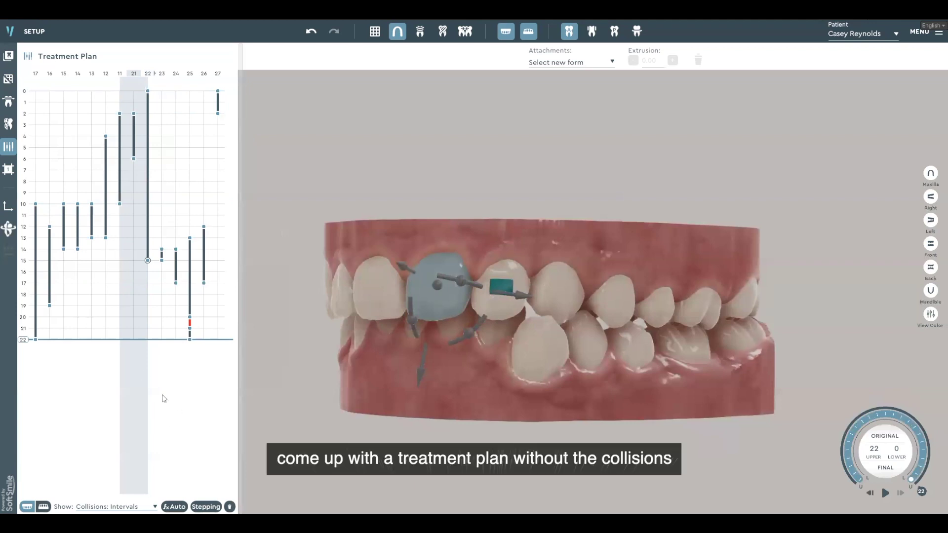
left_click(119, 506)
- Try the chart's maximum speed, MD translation and BL translation speed displays
left_click(119, 482)
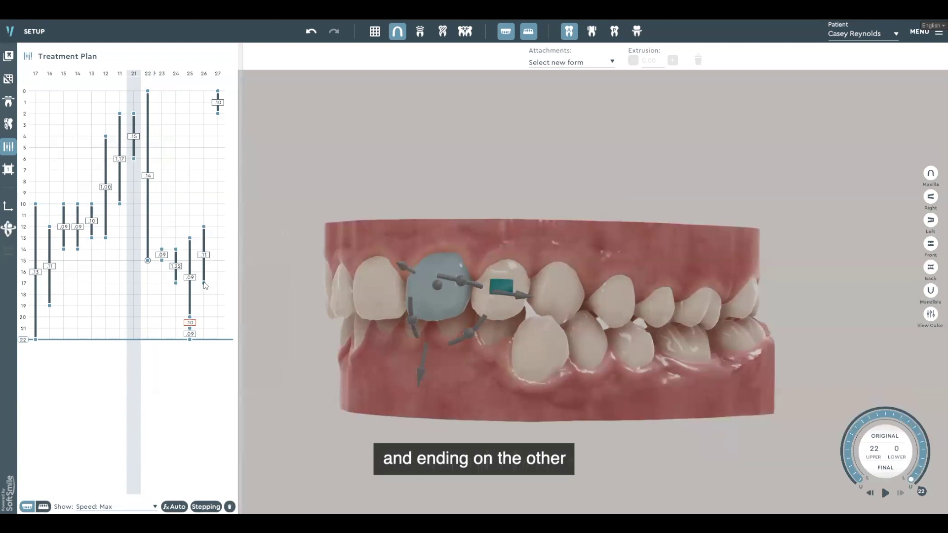
left_click(99, 507)
left_click(109, 481)
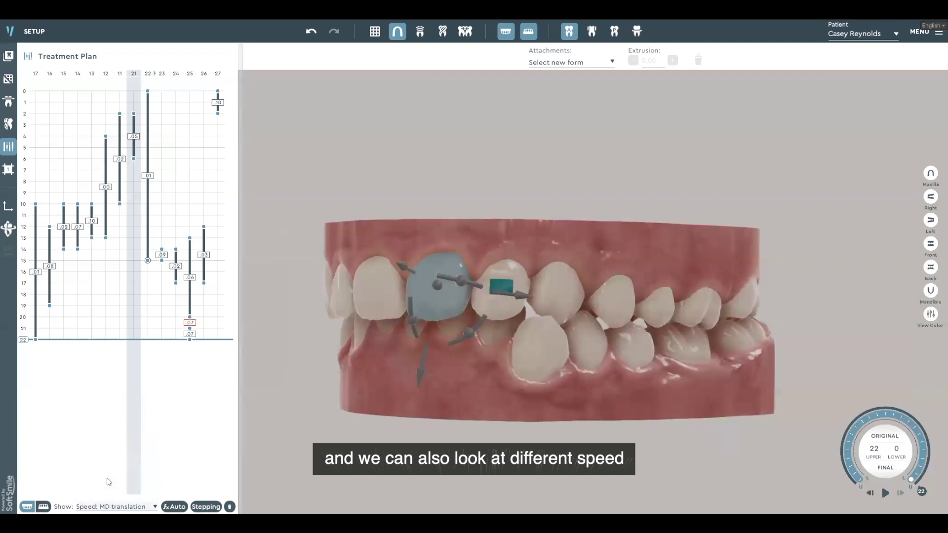
left_click(101, 507)
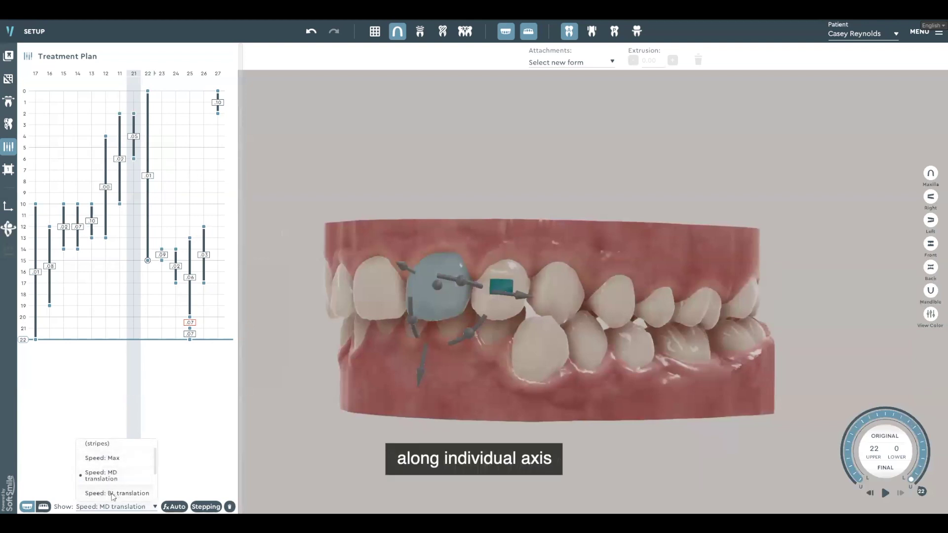
left_click(115, 494)
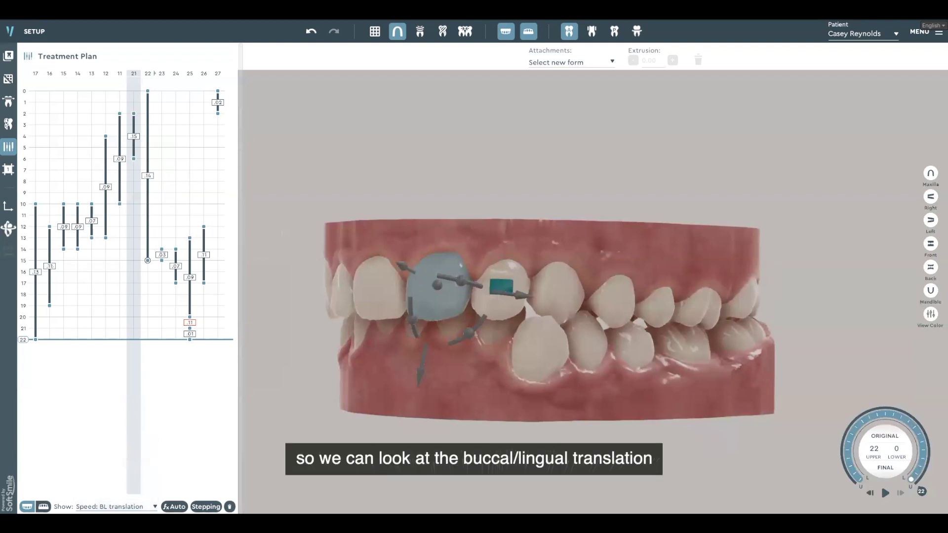
- Settle on MD translation speeds in the chart, then switch to the lower teeth
left_click(116, 507)
left_click(119, 477)
left_click(116, 506)
scroll(114, 482, "down", 3)
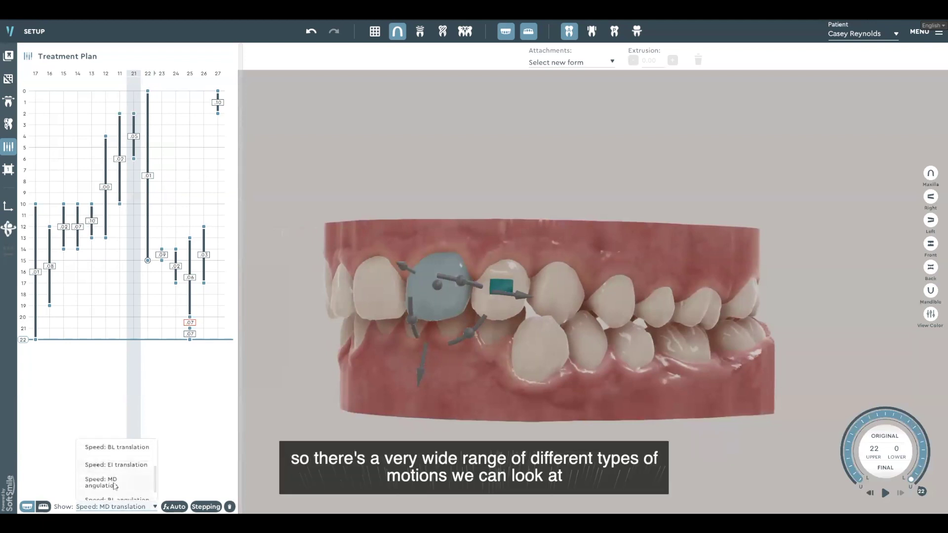
scroll(106, 485, "up", 3)
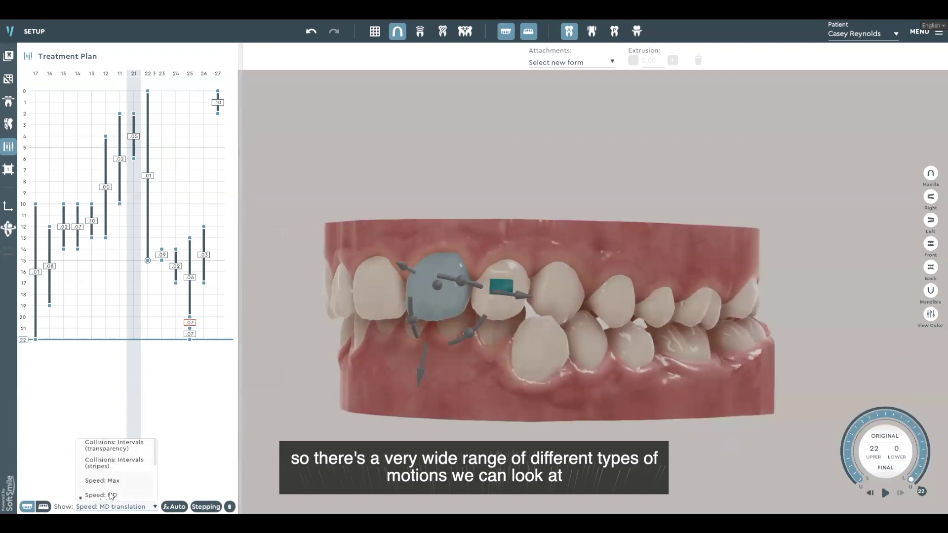
left_click(164, 394)
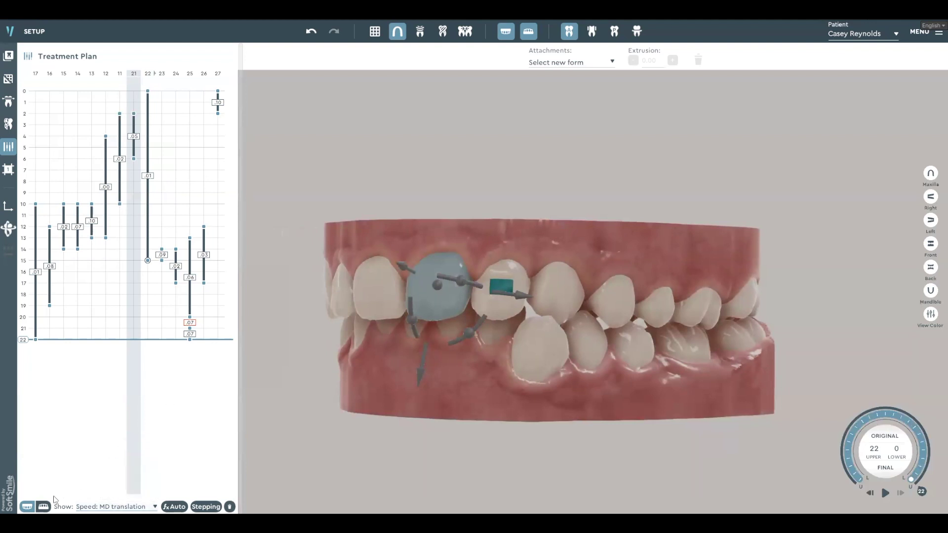
left_click(43, 507)
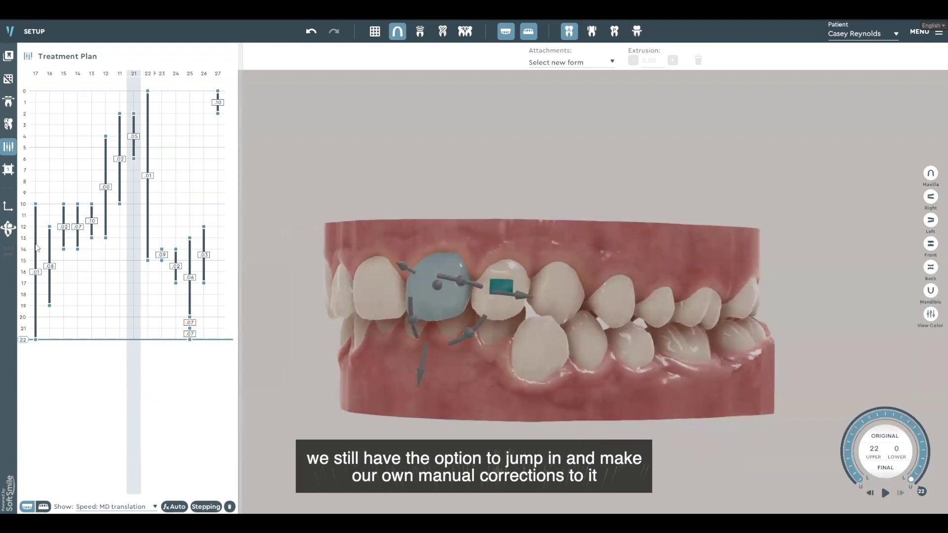
- Start teeth 17 and 16 two stages earlier, show collision intervals, and test tooth 17's timing
left_click_drag(37, 248, 47, 249)
left_click_drag(51, 240, 50, 225)
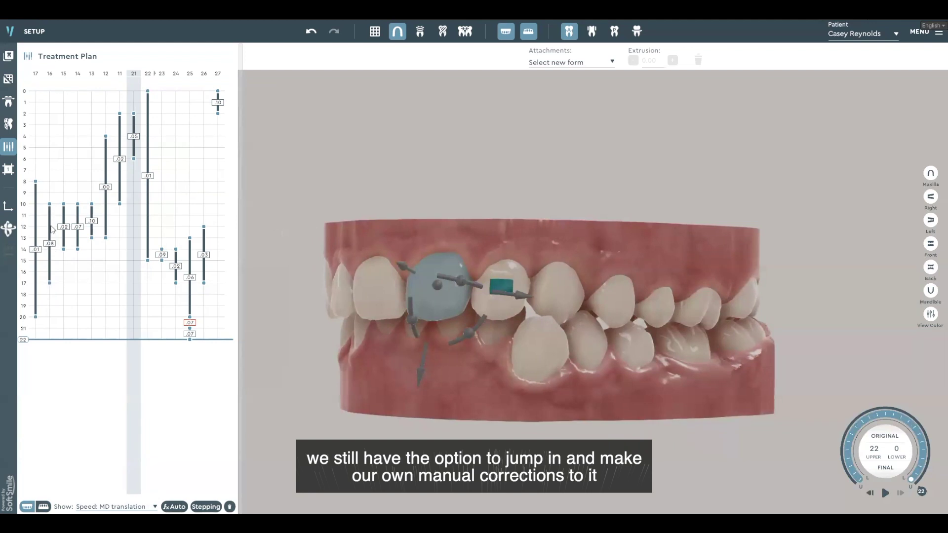
left_click(115, 507)
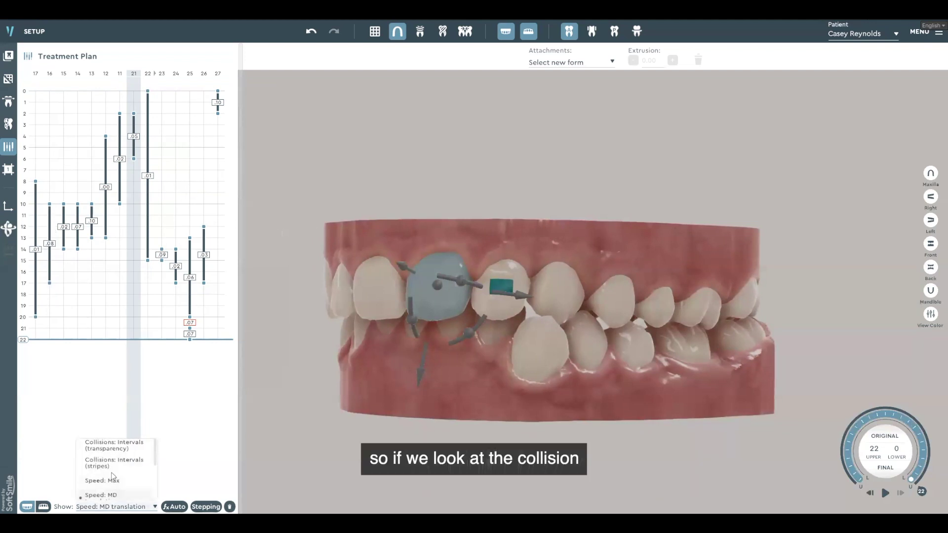
left_click(112, 451)
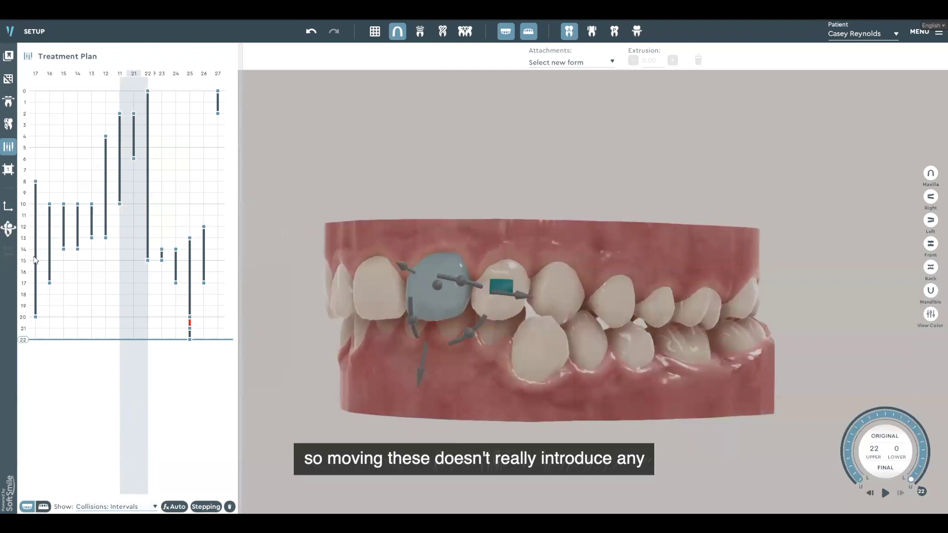
left_click_drag(36, 260, 36, 249)
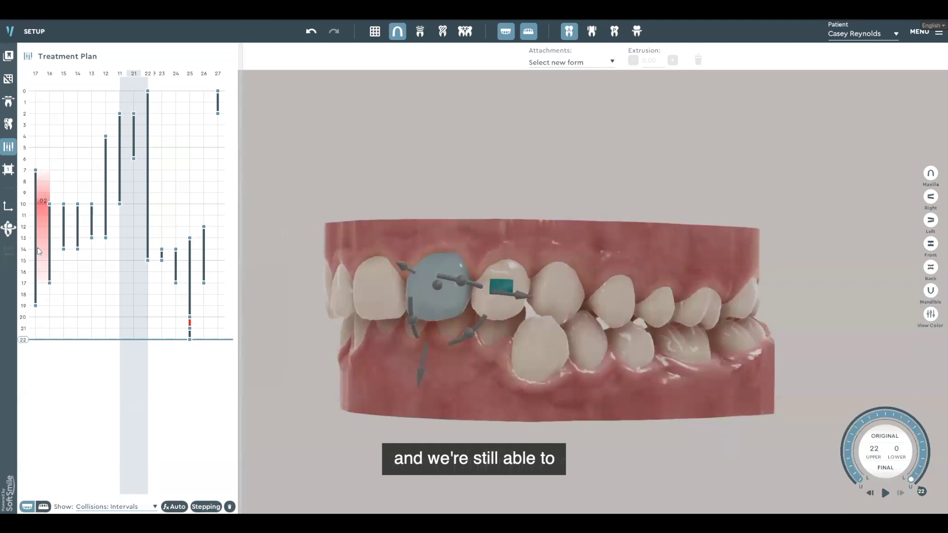
left_click_drag(37, 249, 36, 251)
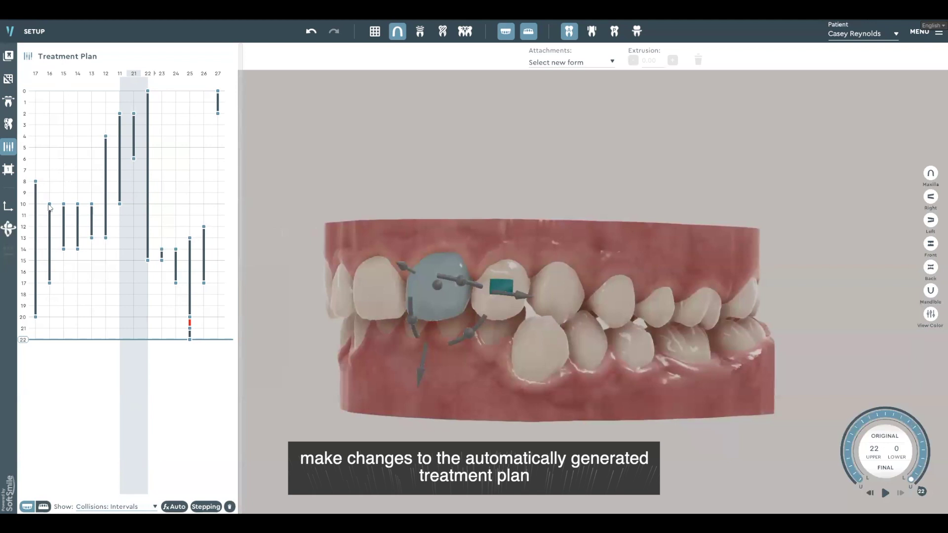
- Insert a pause in tooth 17 at stage 14 and extend teeth 17 and 25 to stage 23
left_click(35, 251)
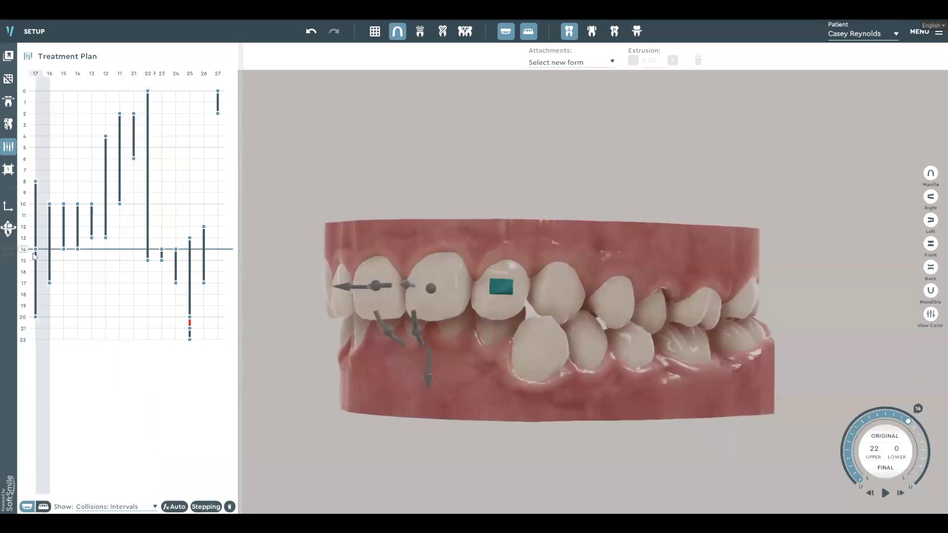
left_click_drag(36, 250, 35, 272, "ctrl")
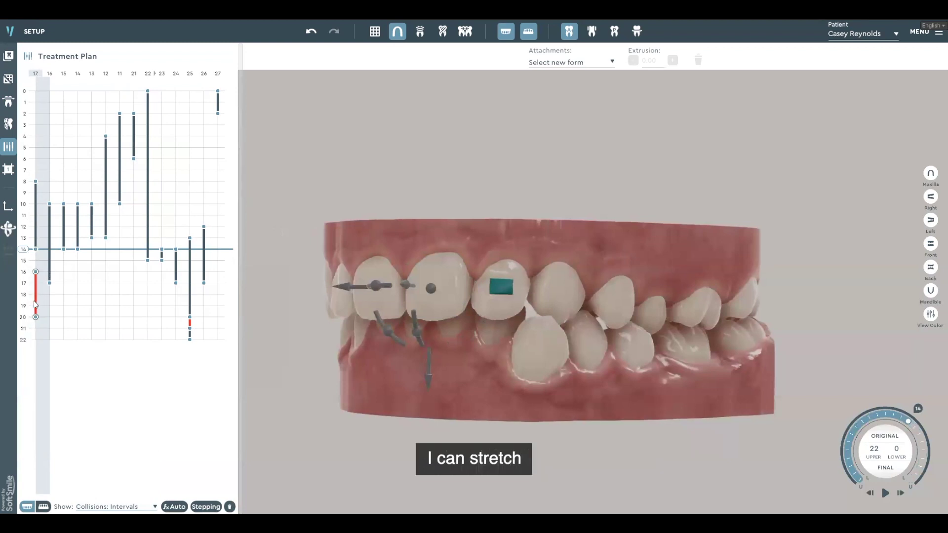
left_click_drag(37, 301, 35, 363)
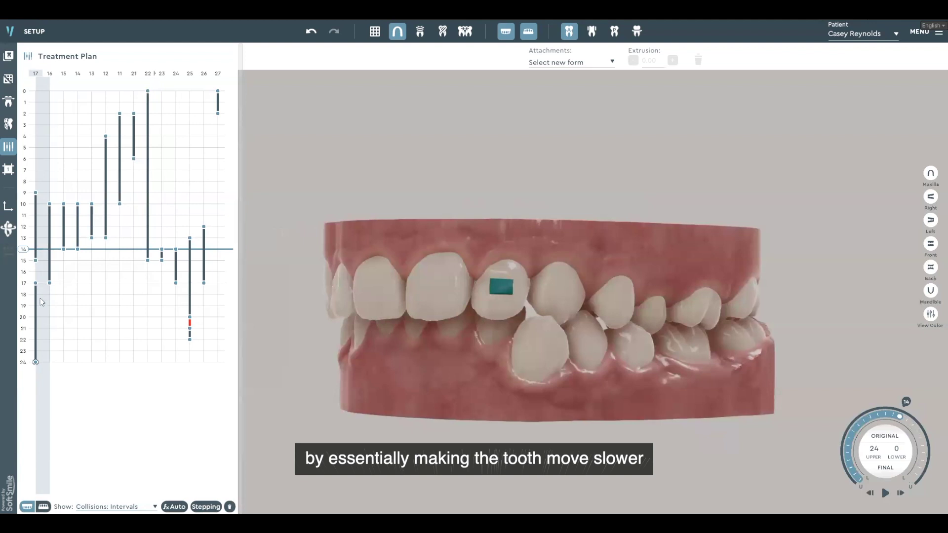
left_click_drag(36, 362, 36, 340)
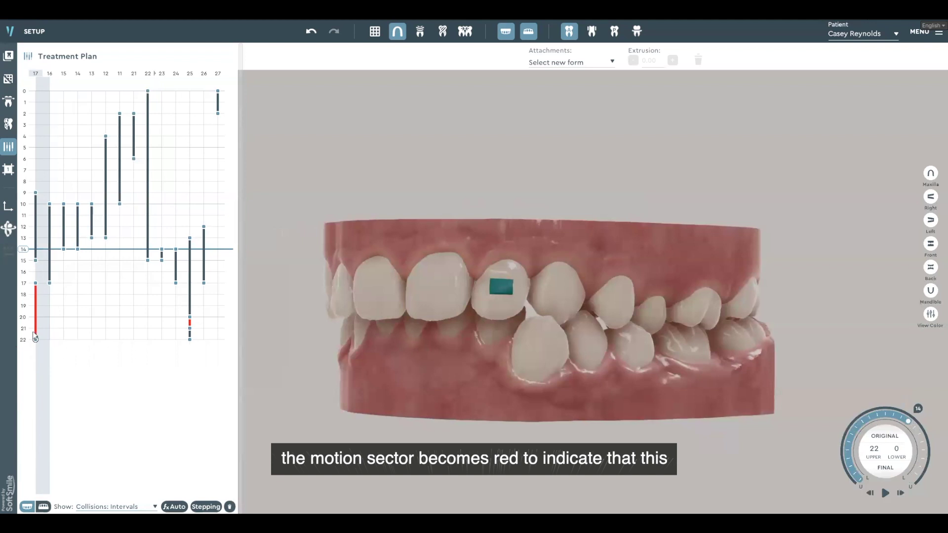
left_click_drag(37, 344, 36, 351)
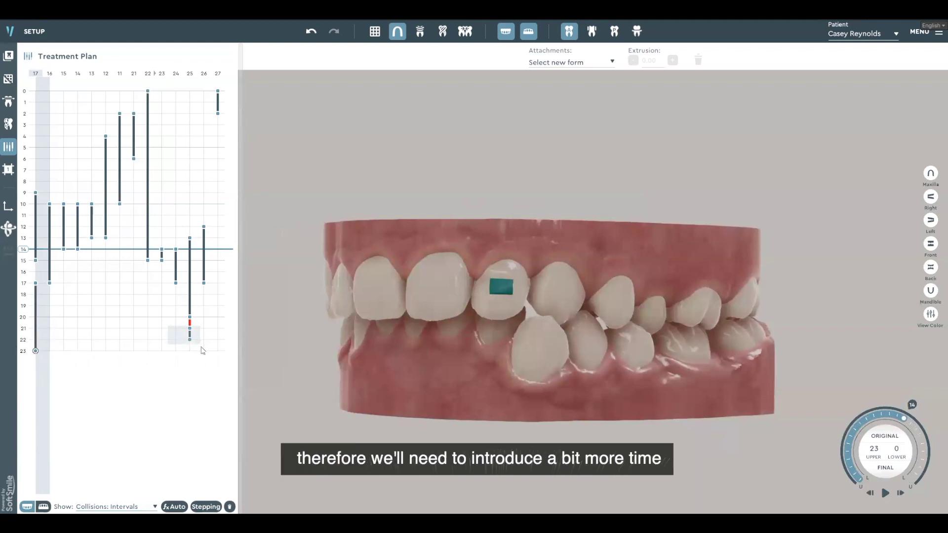
left_click_drag(190, 339, 190, 353)
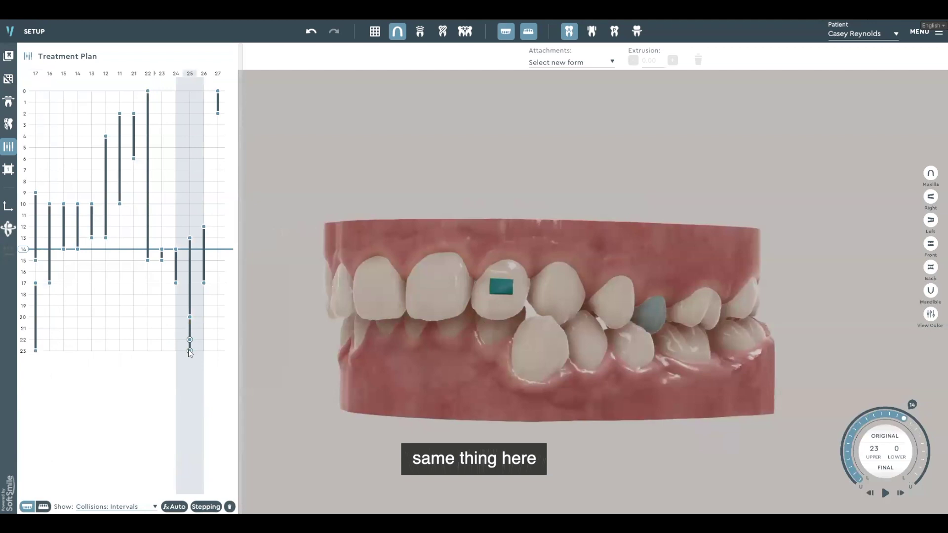
left_click(89, 394)
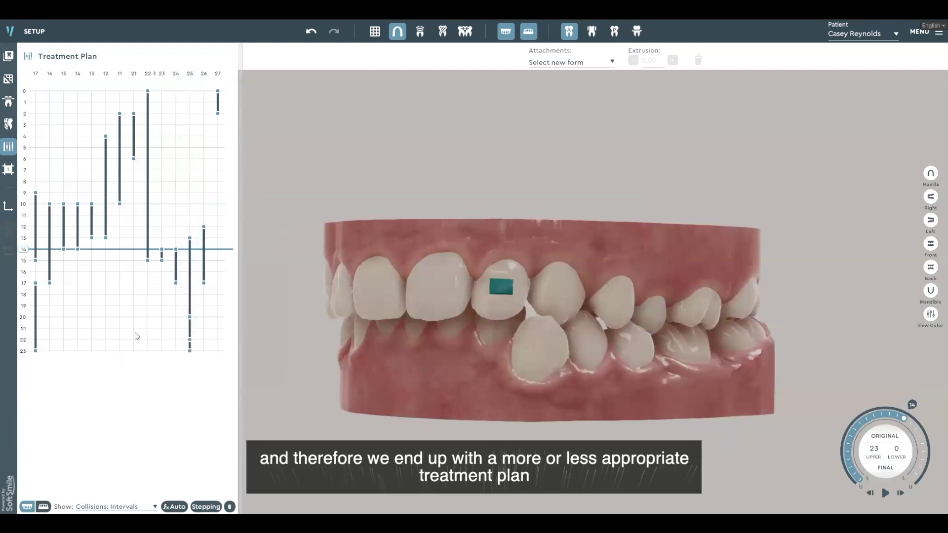